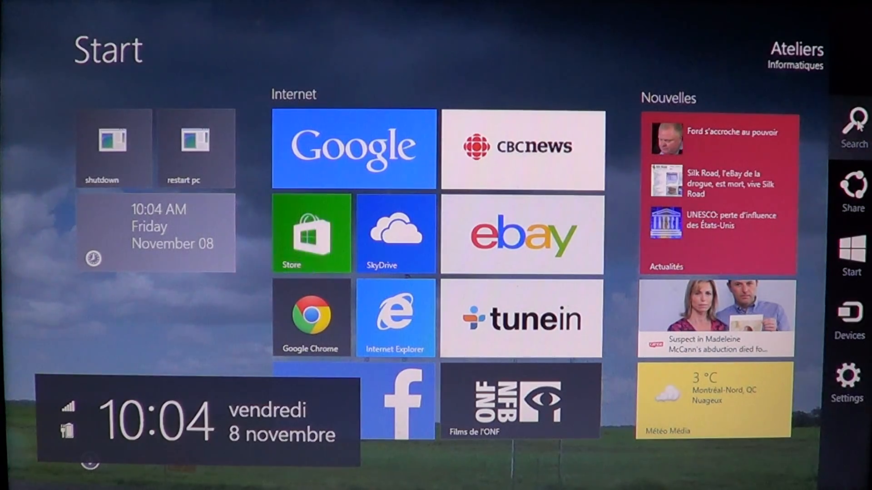
Step: Search within Settings only for 'metere', clearing the autocompleted suggestion
click(853, 130)
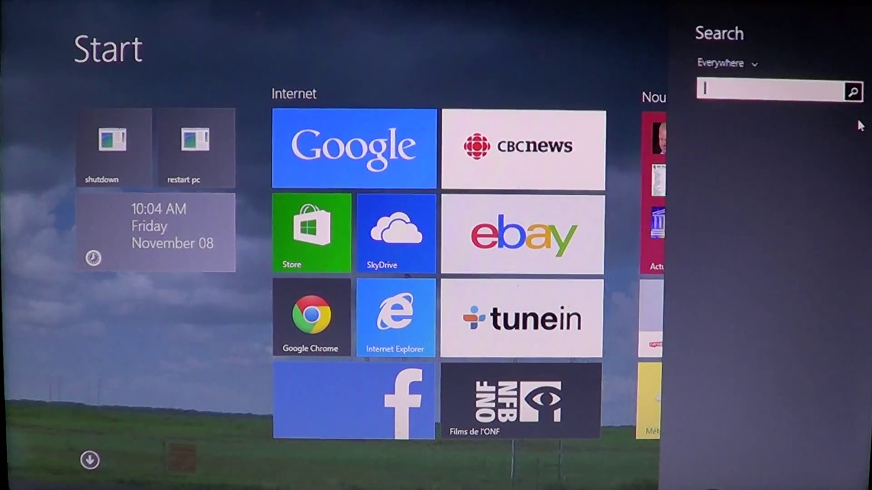
click(747, 64)
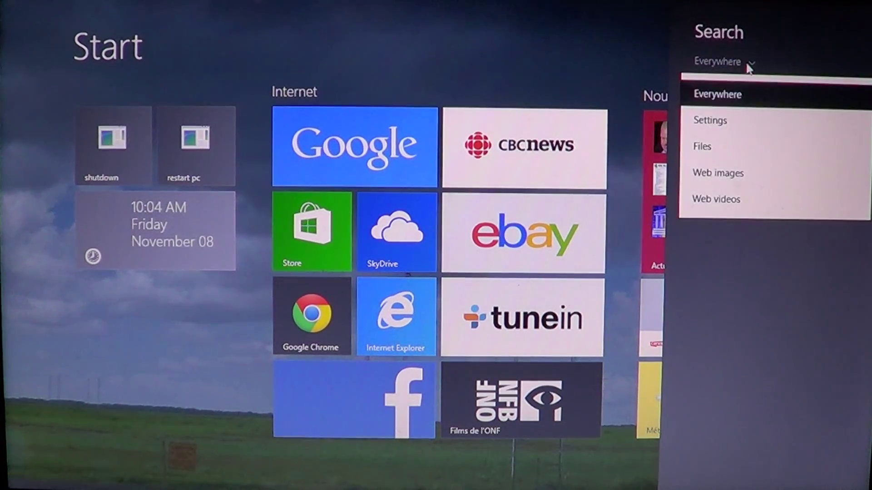
click(738, 122)
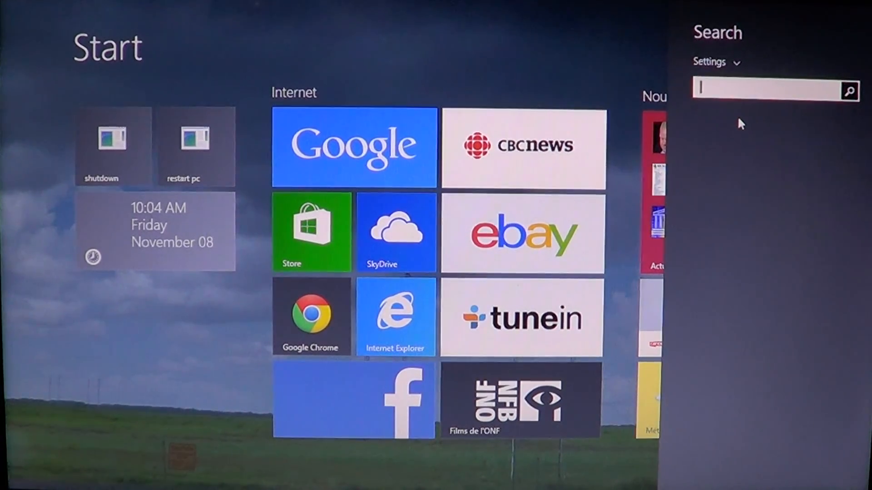
text(mete)
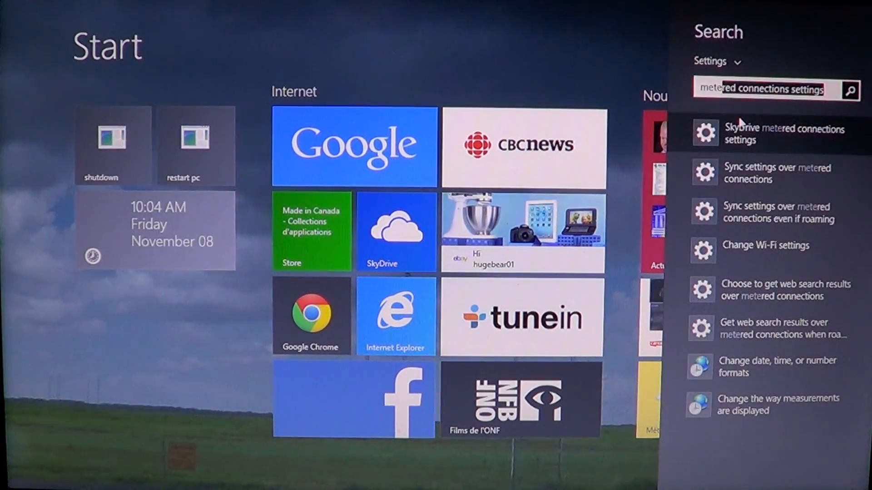
text(re)
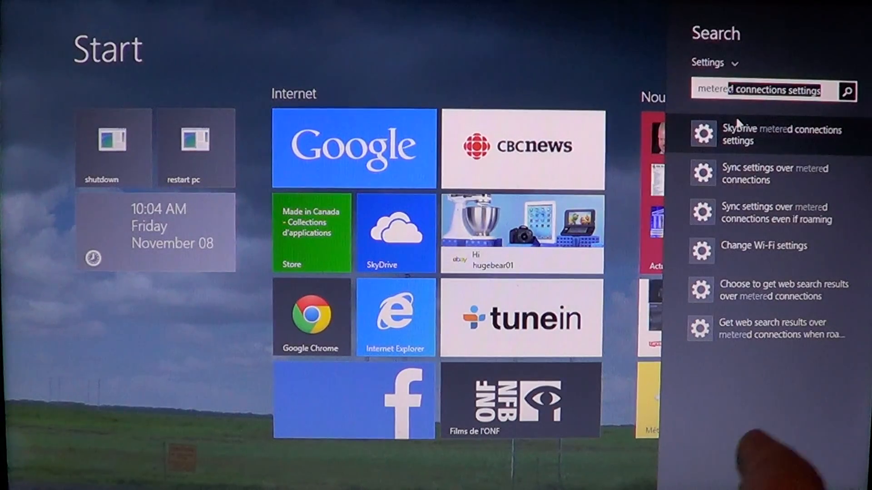
key(Delete)
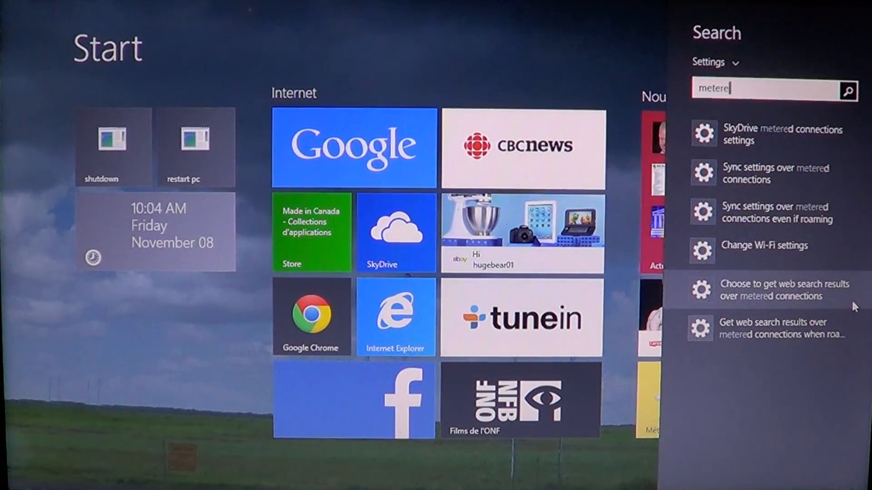
Step: Go to Change Wi-Fi settings and show the TopSecret 2 network's details page
click(748, 250)
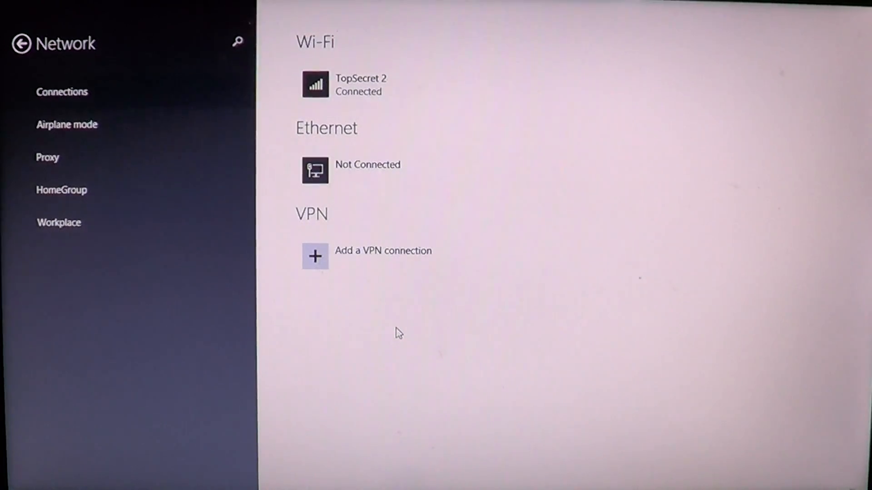
click(363, 87)
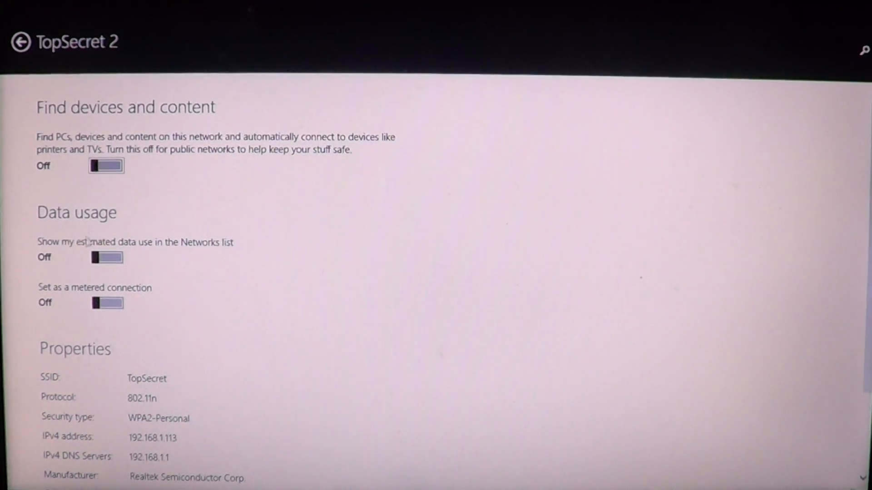
Step: Leave 'Show my estimated data use in the Networks list' switched On for TopSecret 2
click(116, 260)
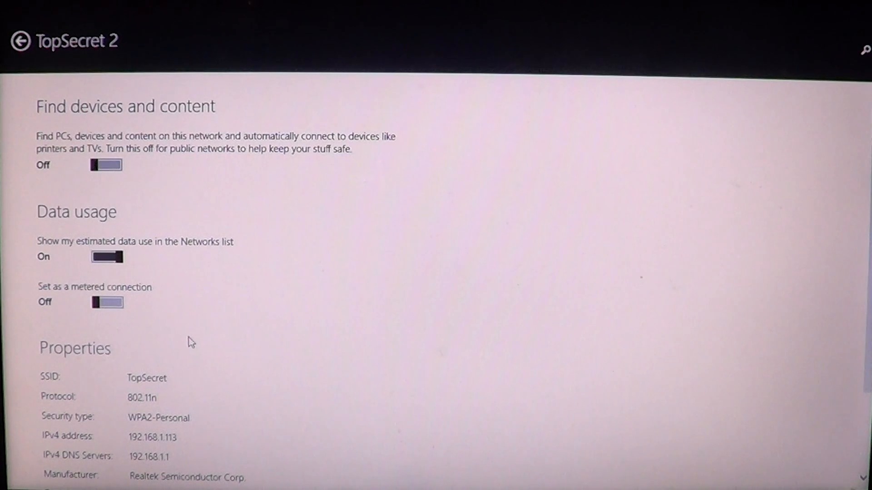
scroll(191, 342, down, 3)
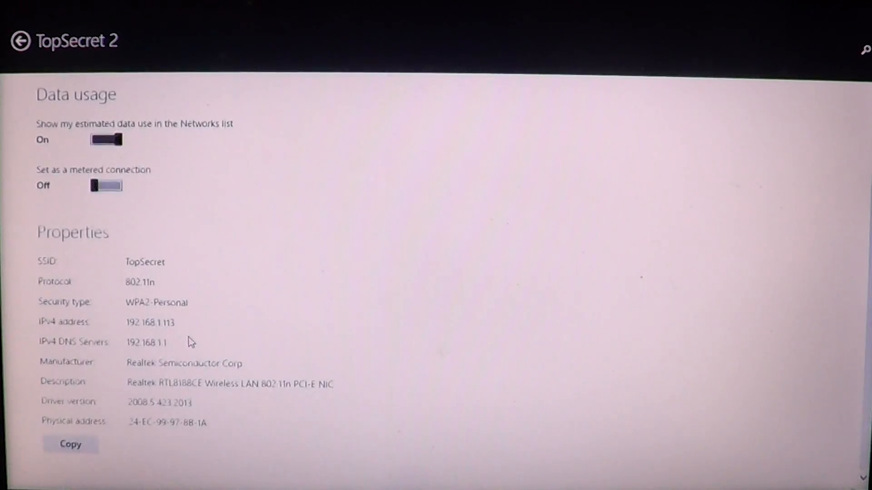
scroll(189, 338, up, 3)
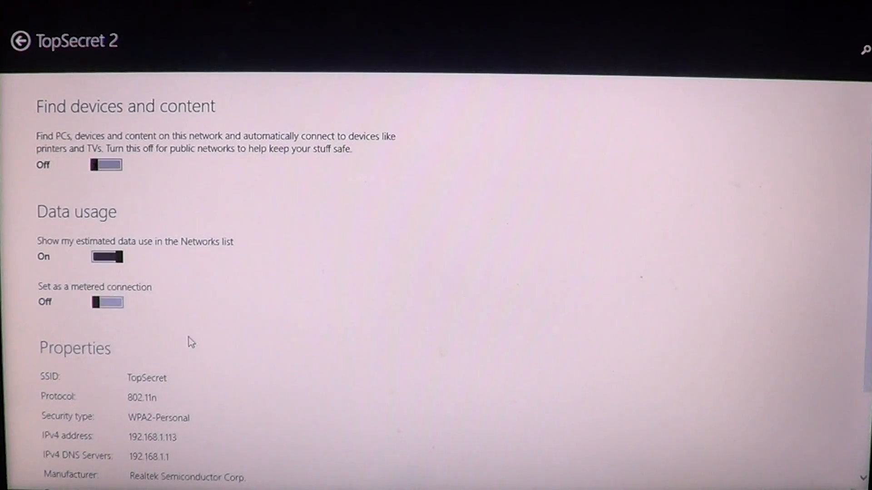
click(102, 256)
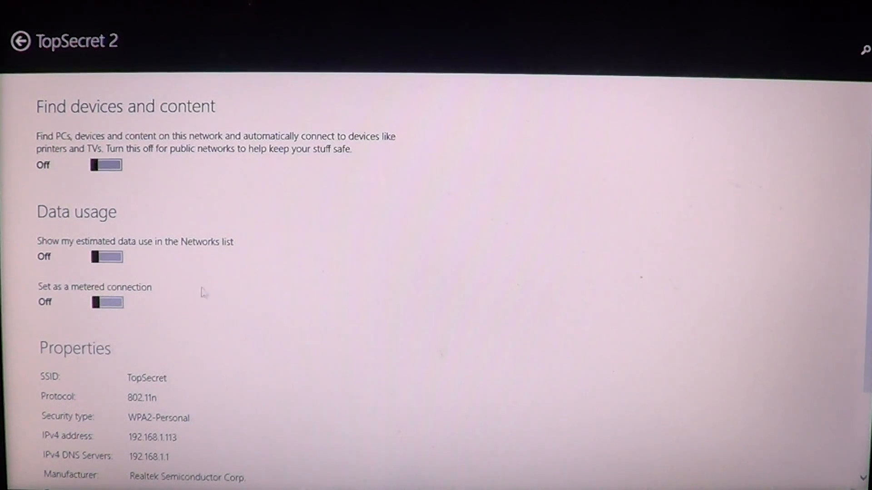
click(113, 257)
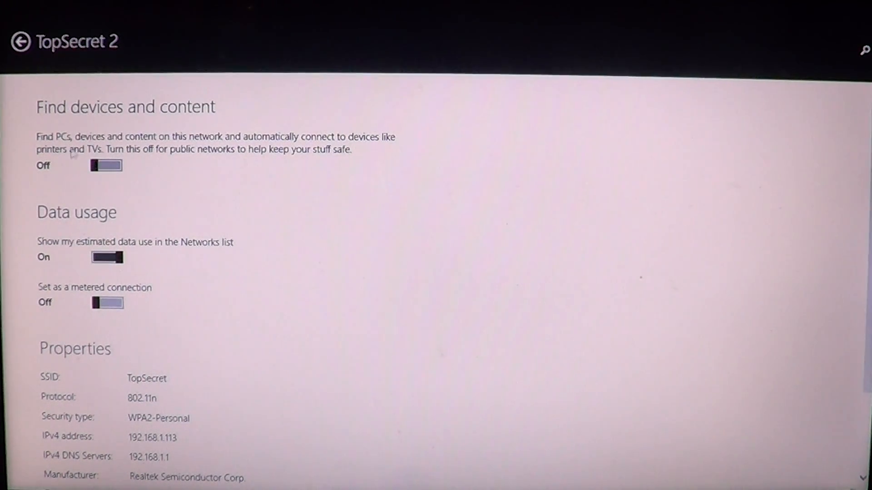
click(21, 42)
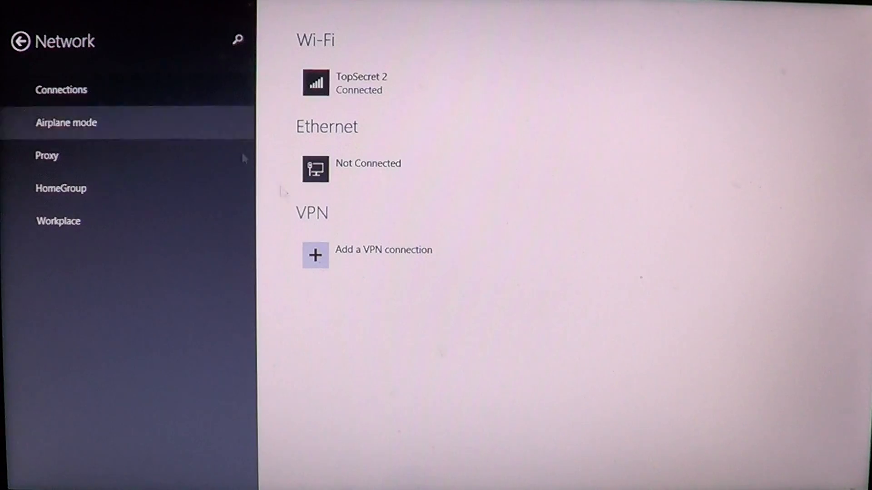
click(360, 167)
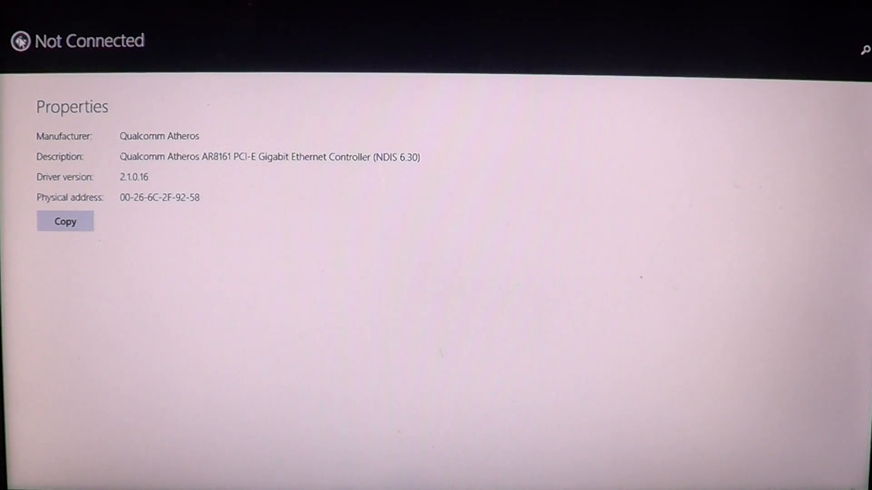
click(21, 41)
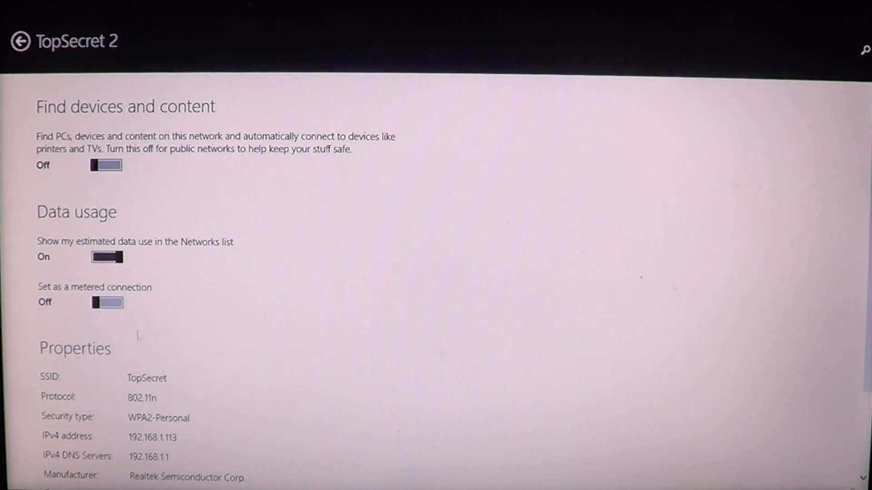
Step: Toggle metered connection on then off, and switch estimated data use display Off
click(120, 305)
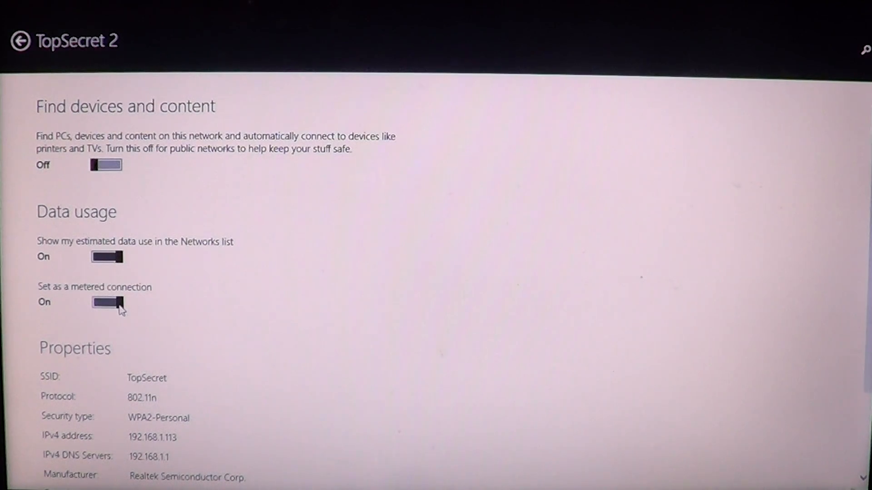
click(101, 304)
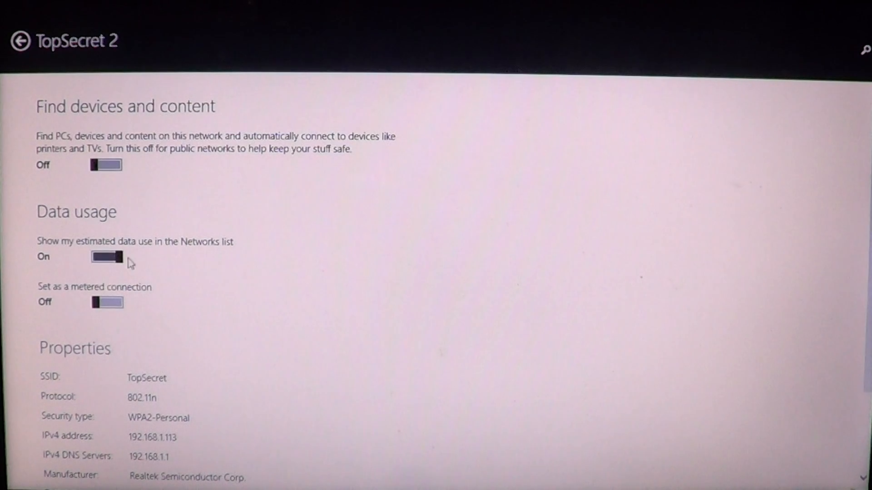
click(107, 256)
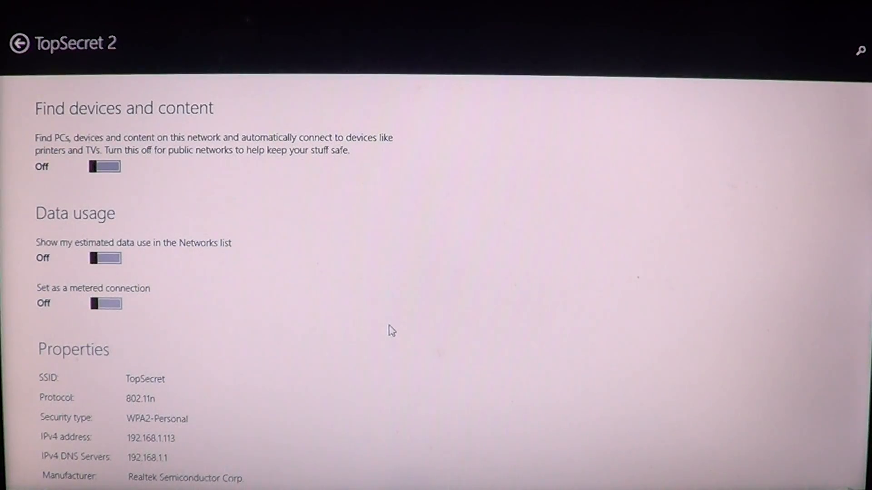
key(super)
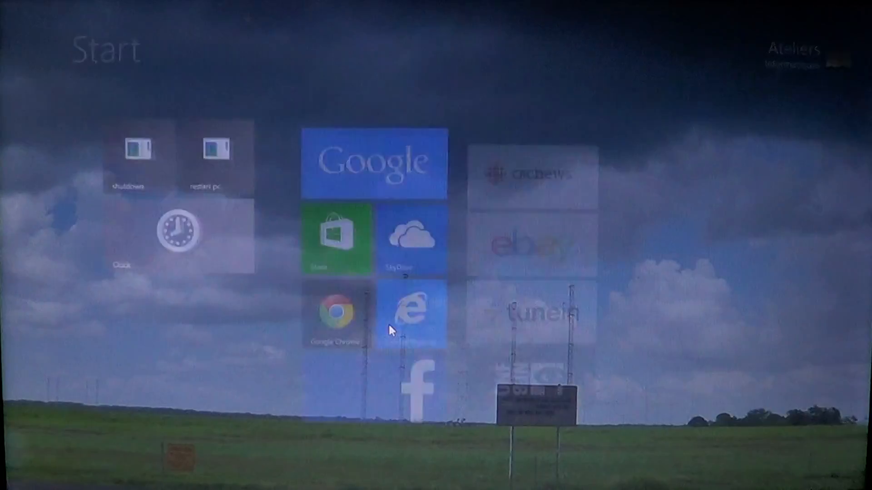
key(super+c)
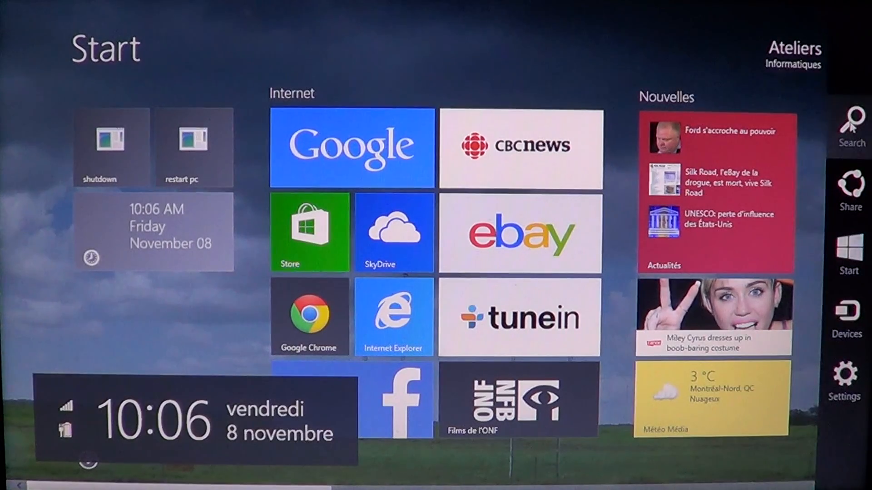
click(851, 126)
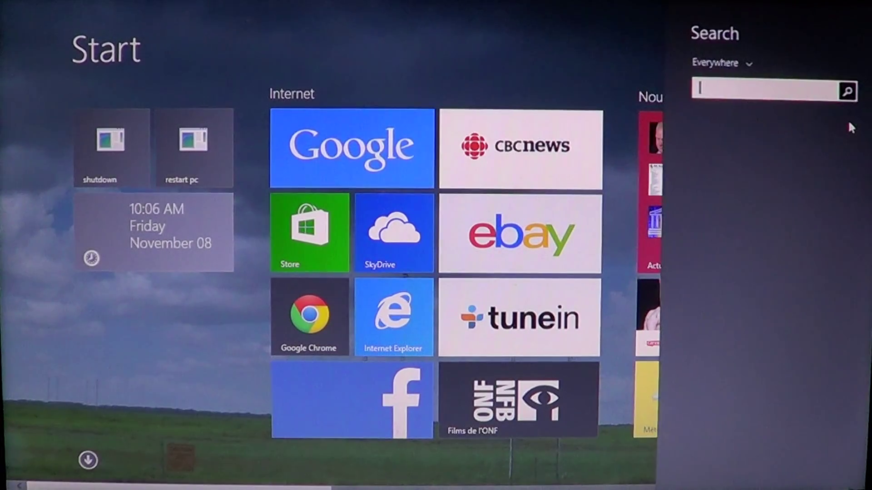
click(739, 62)
click(735, 119)
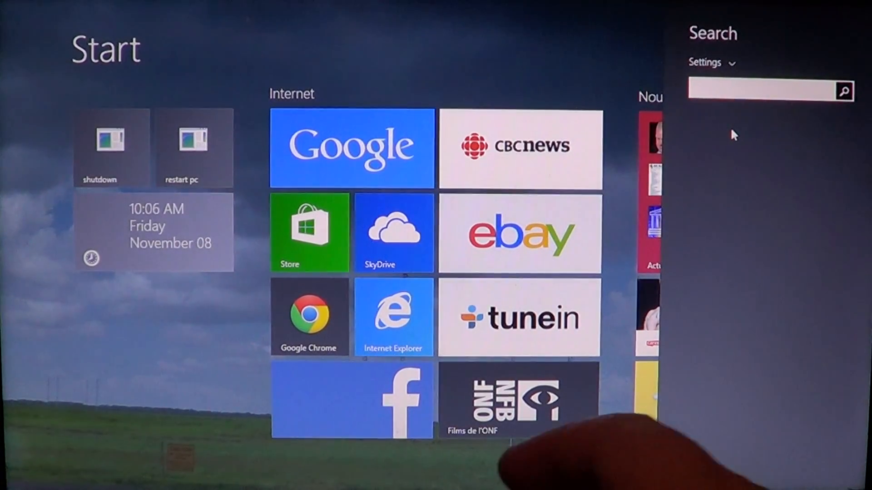
text(met)
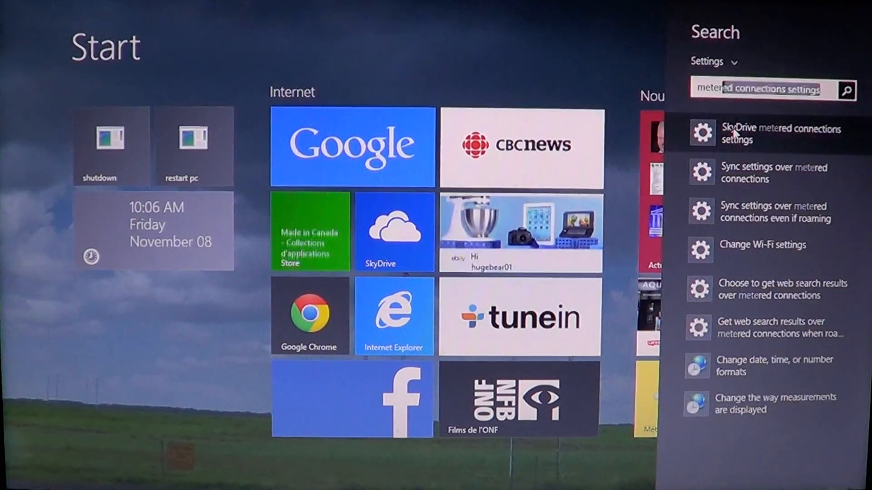
text(ered)
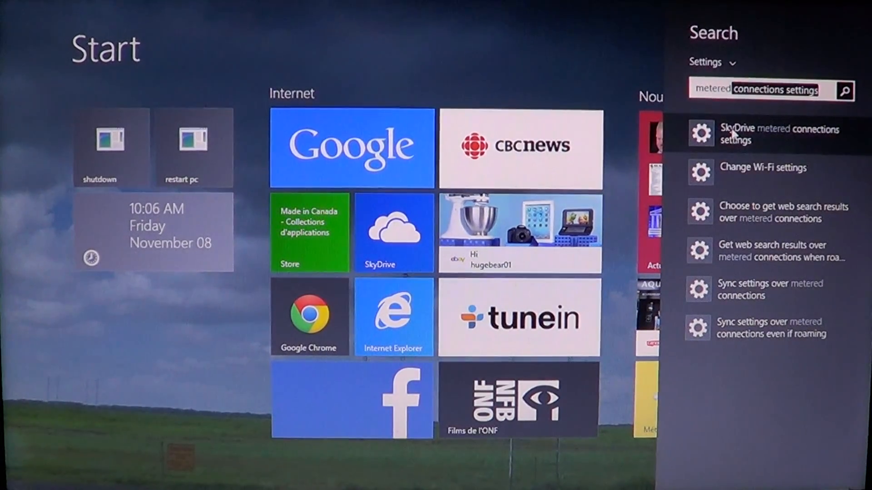
click(742, 173)
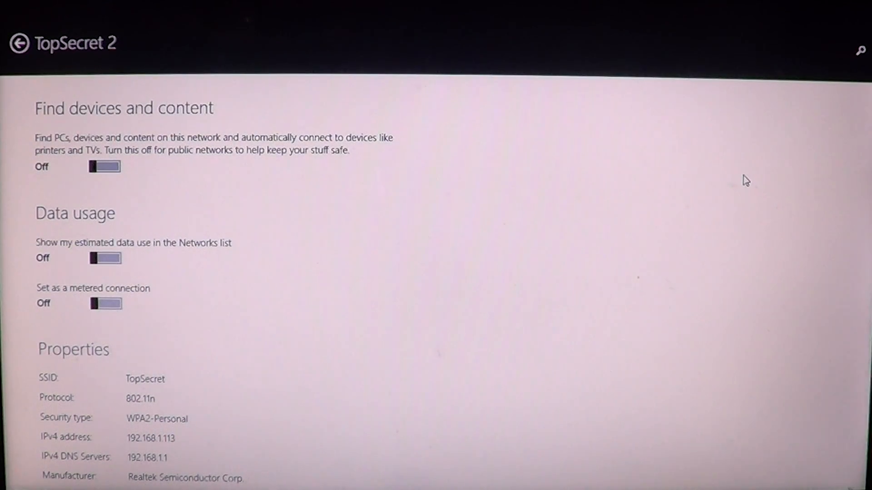
Step: Go back from TopSecret 2 details to the Network Connections overview
click(19, 43)
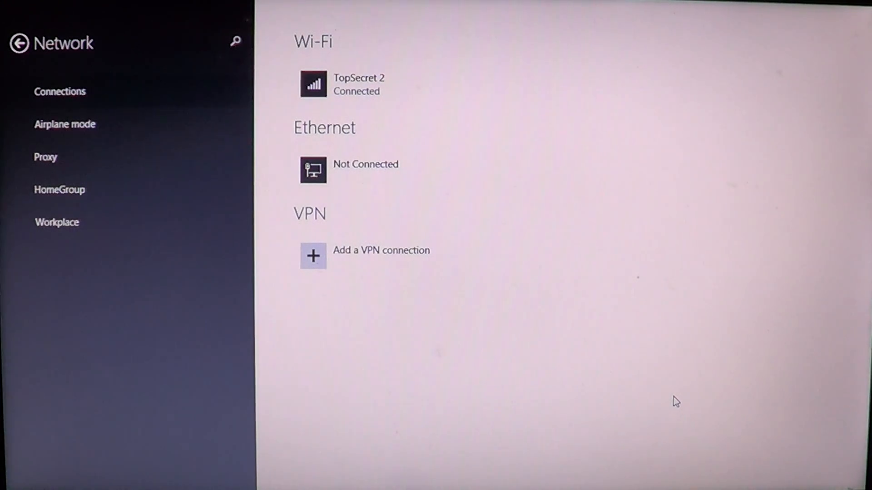
Step: Return to the Start screen with the Windows key
key(super)
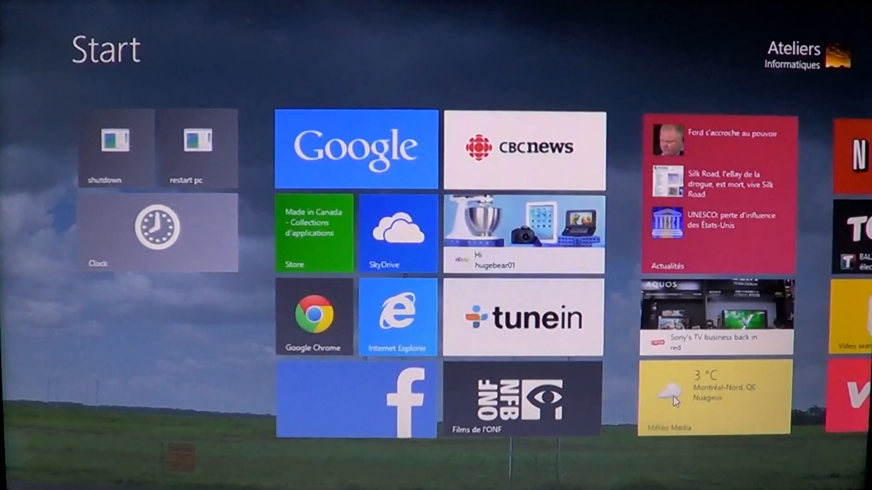